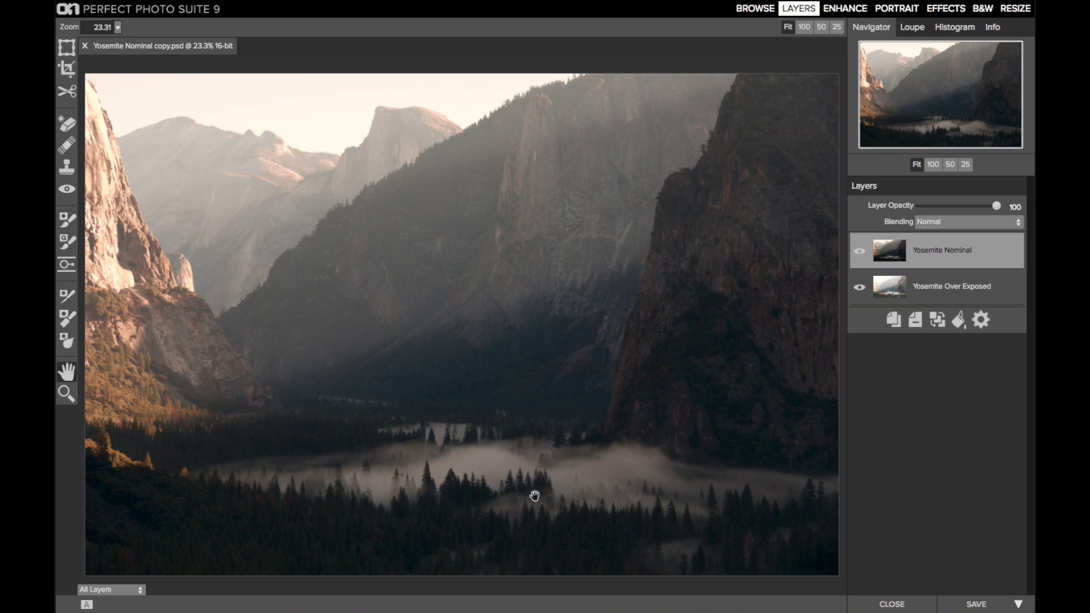
Compare the two Yosemite exposures, then add a diagonal gradient mask to Yosemite Nominal
click(860, 252)
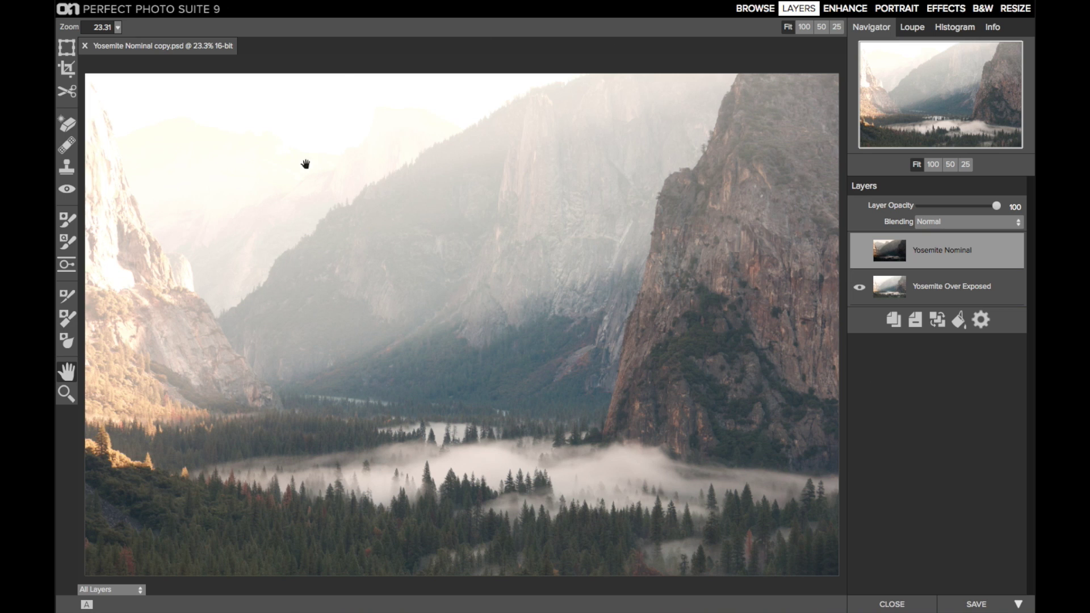
click(859, 250)
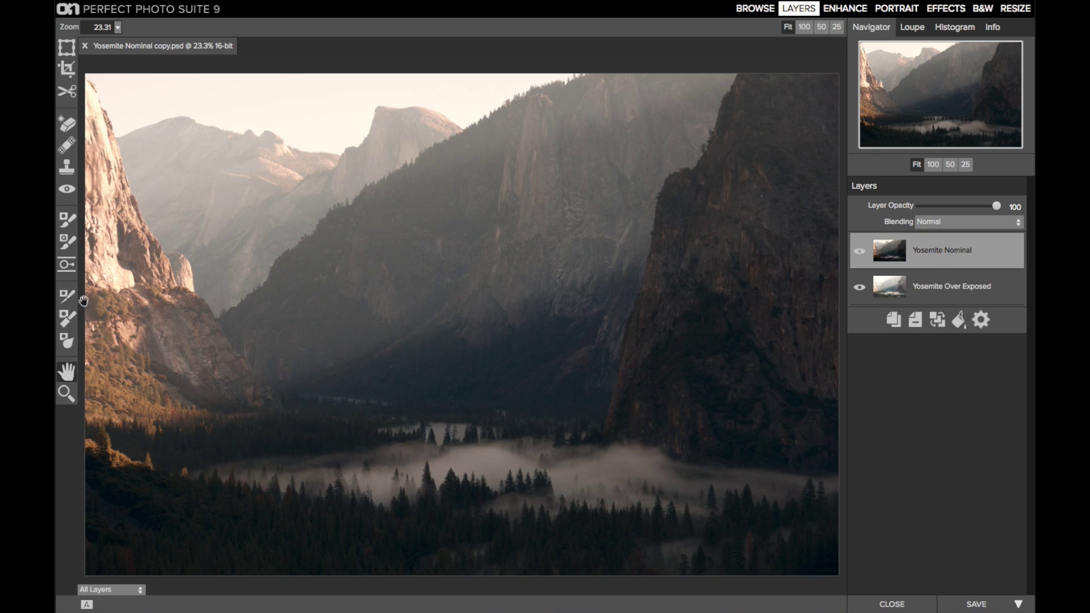
click(67, 265)
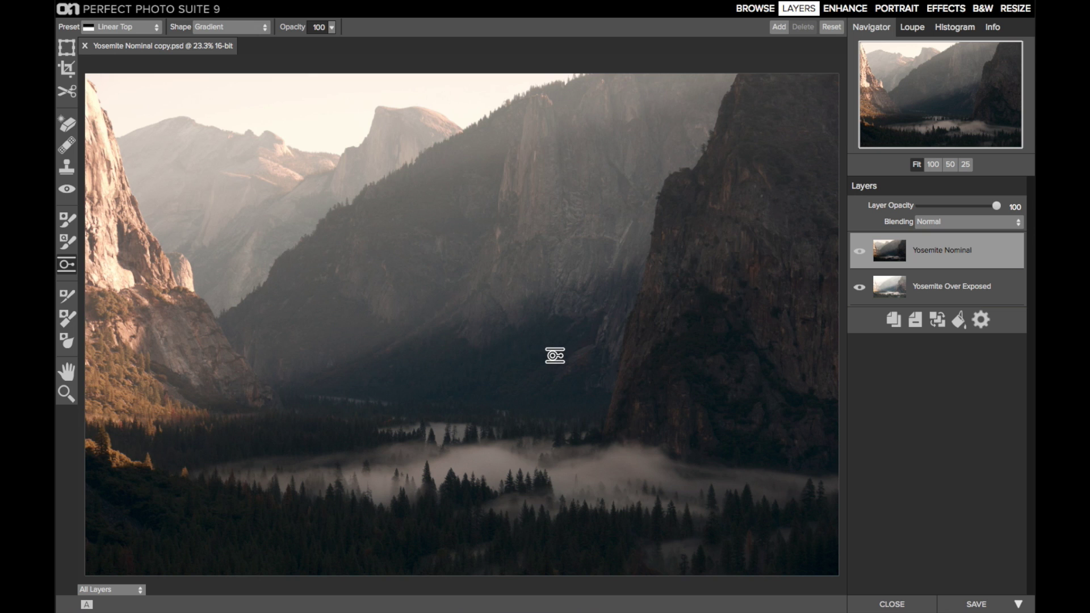
click(556, 356)
drag(601, 358, 502, 378)
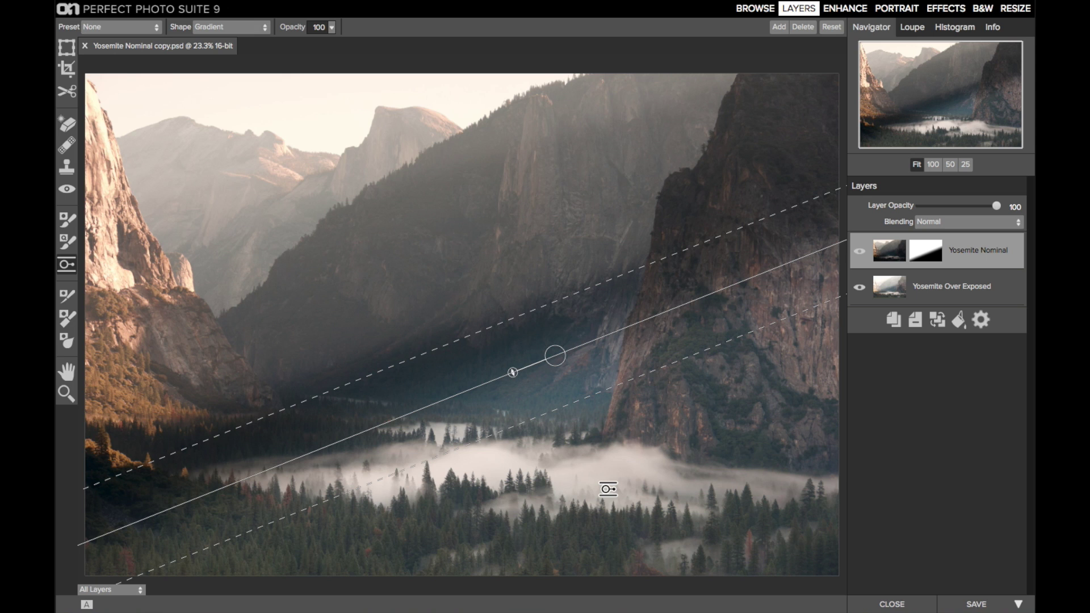
Set the gradient mask opacity to 26, widen its feather and centre it on the valley
drag(295, 30, 219, 27)
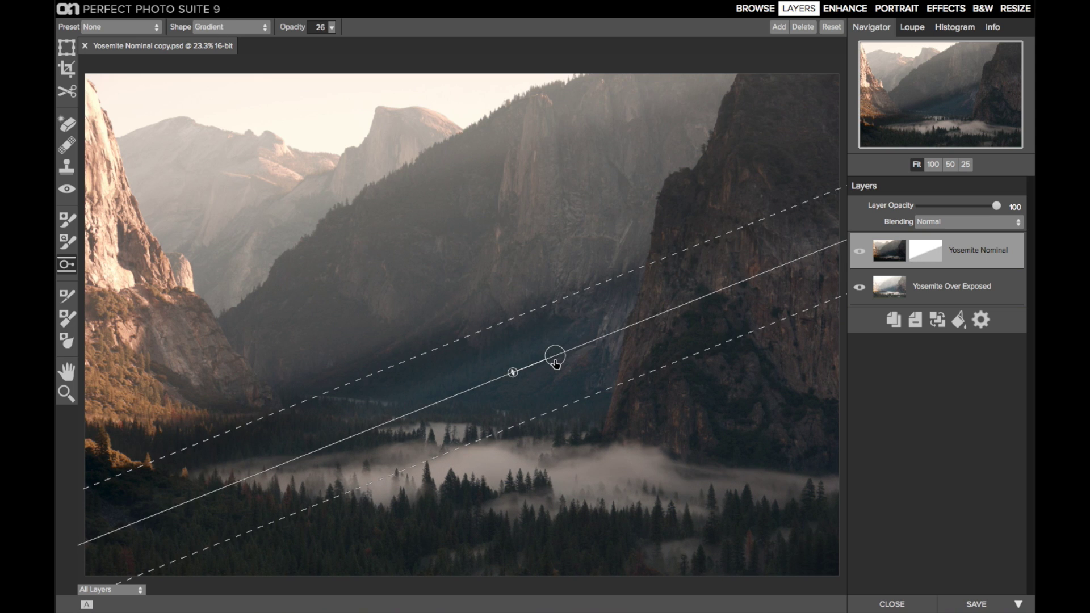
drag(556, 364, 571, 405)
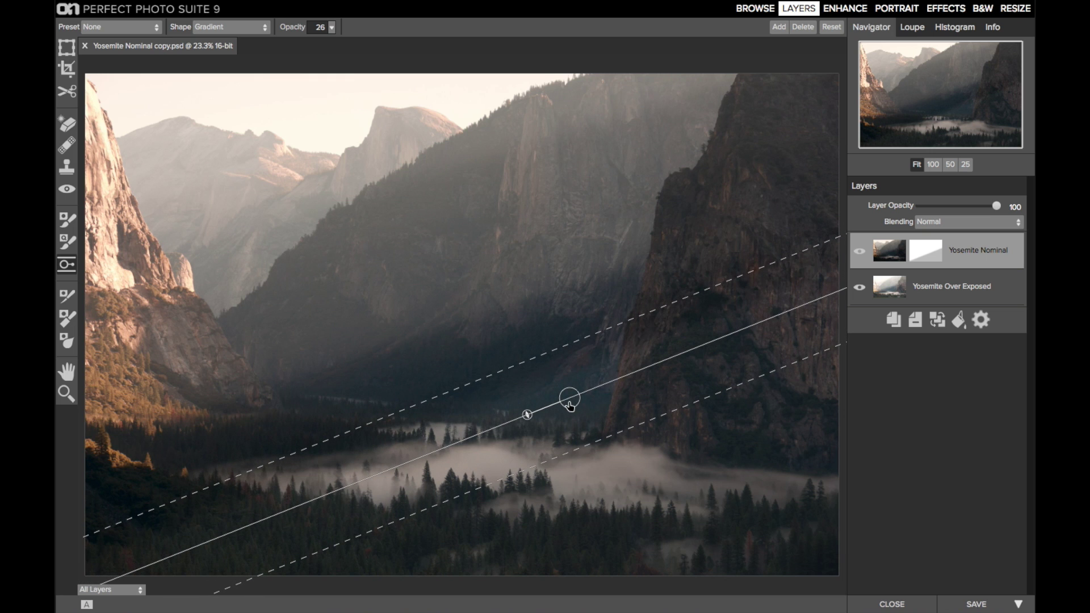
drag(554, 349, 531, 300)
drag(570, 397, 550, 354)
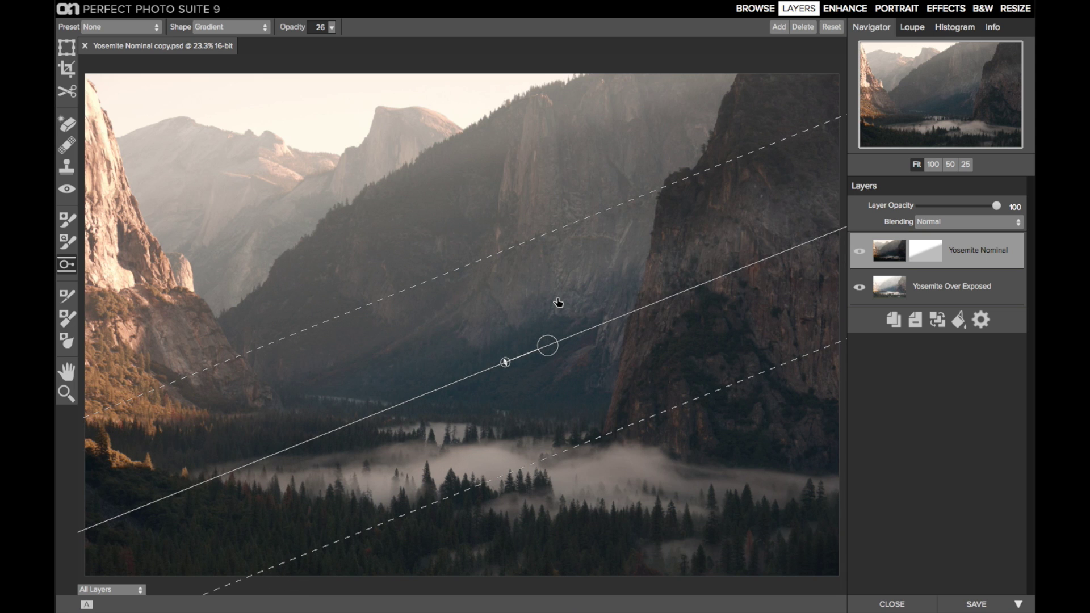
drag(549, 354, 571, 404)
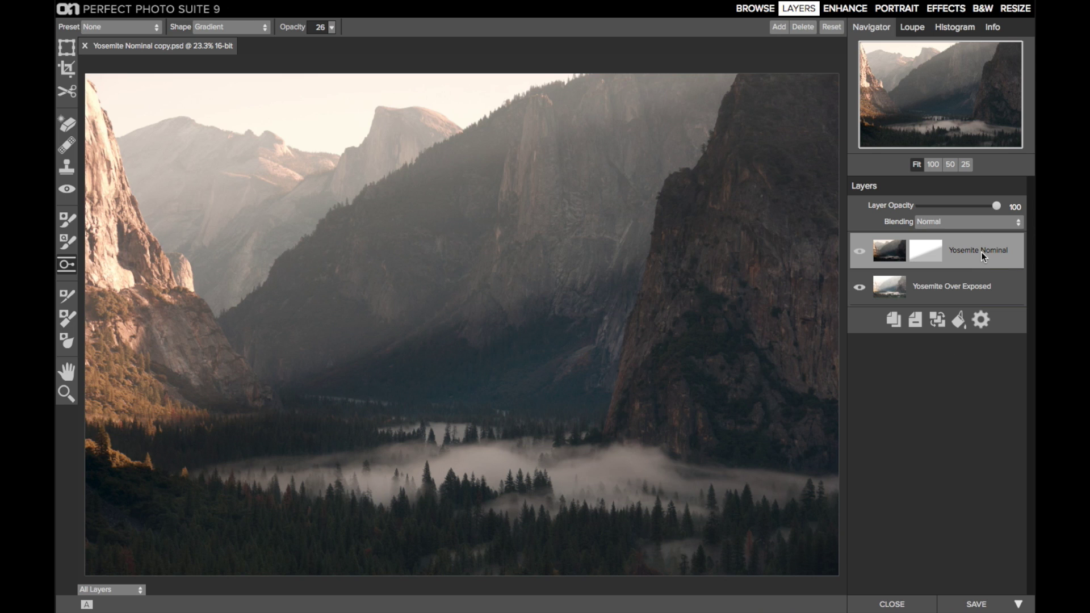
Duplicate Yosemite Nominal, reset the original layer's mask and hide it
click(898, 320)
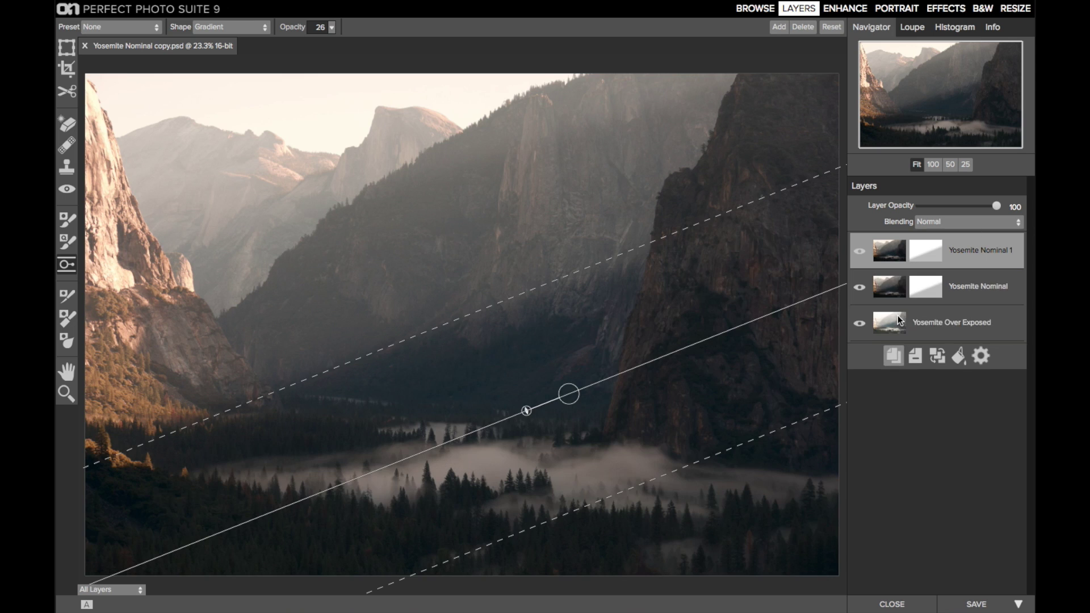
click(959, 285)
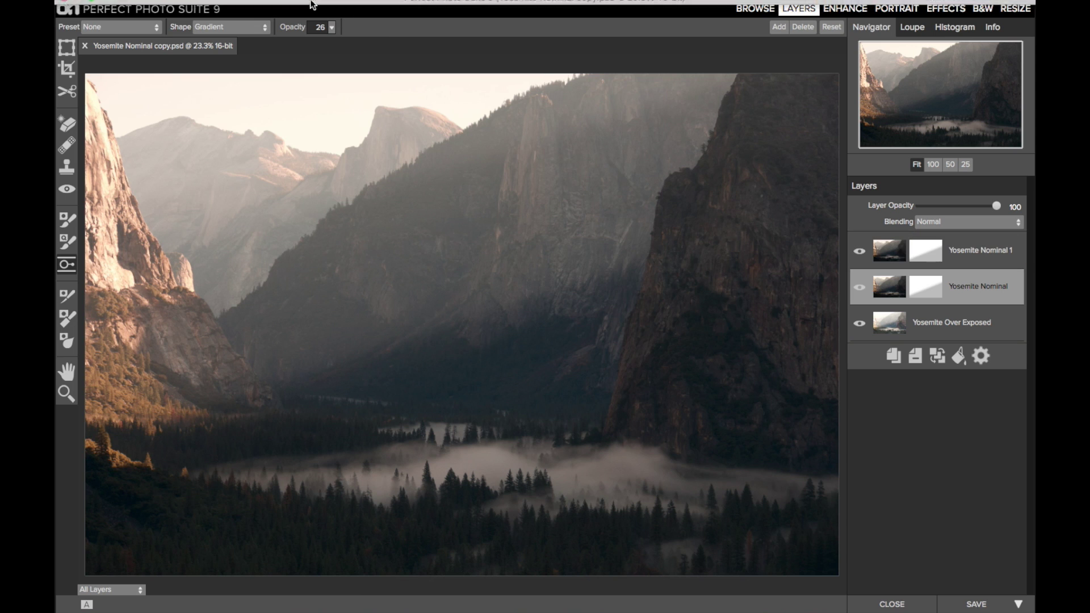
click(312, 7)
click(326, 38)
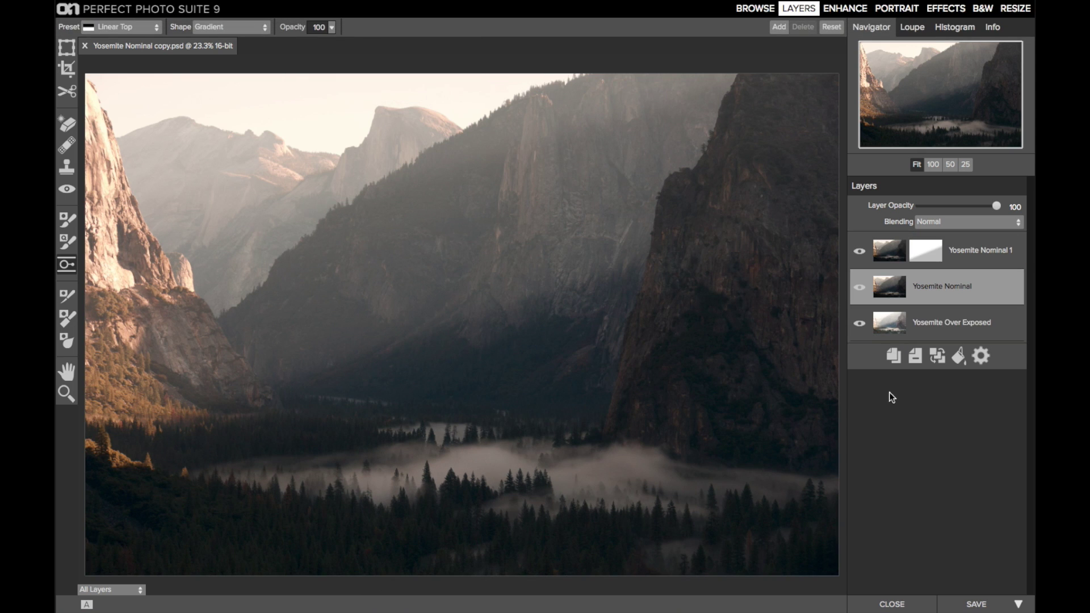
click(860, 286)
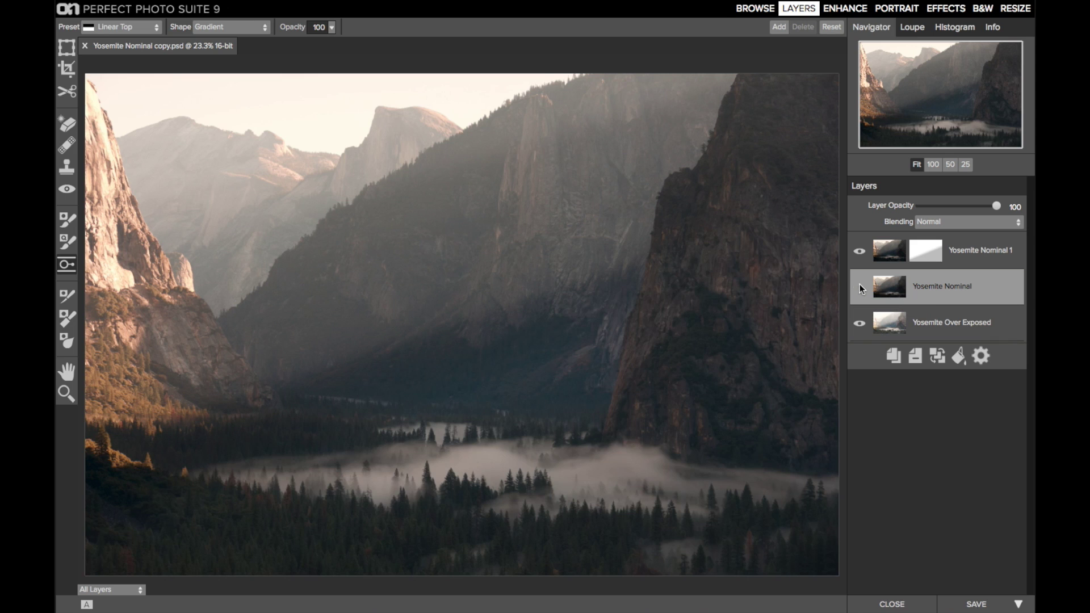
Nudge the gradient centre on Yosemite Nominal 1 and compare the blend against the original
click(973, 253)
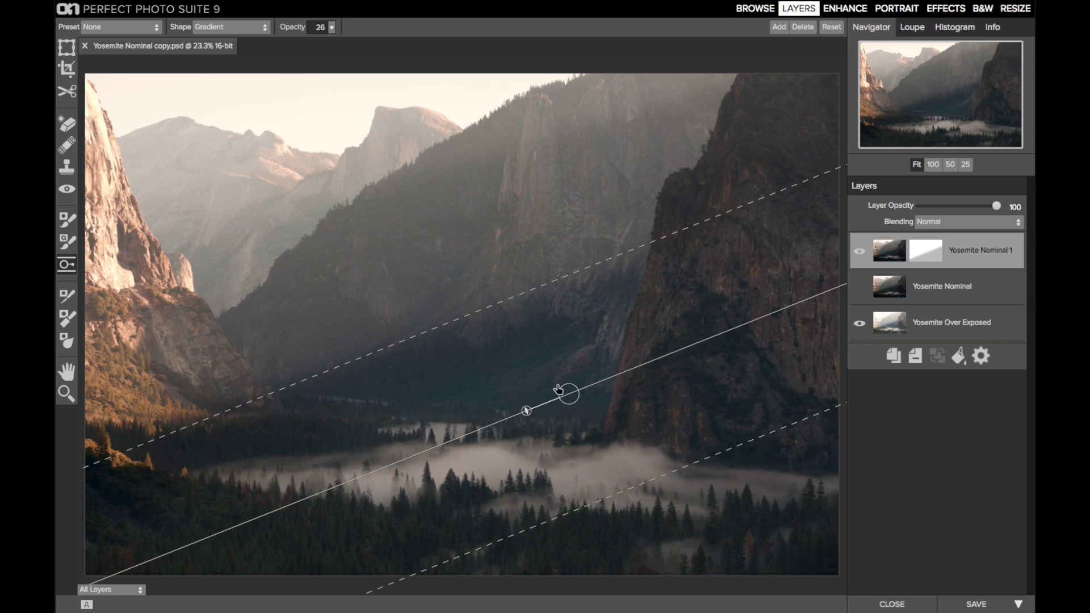
drag(568, 394, 561, 380)
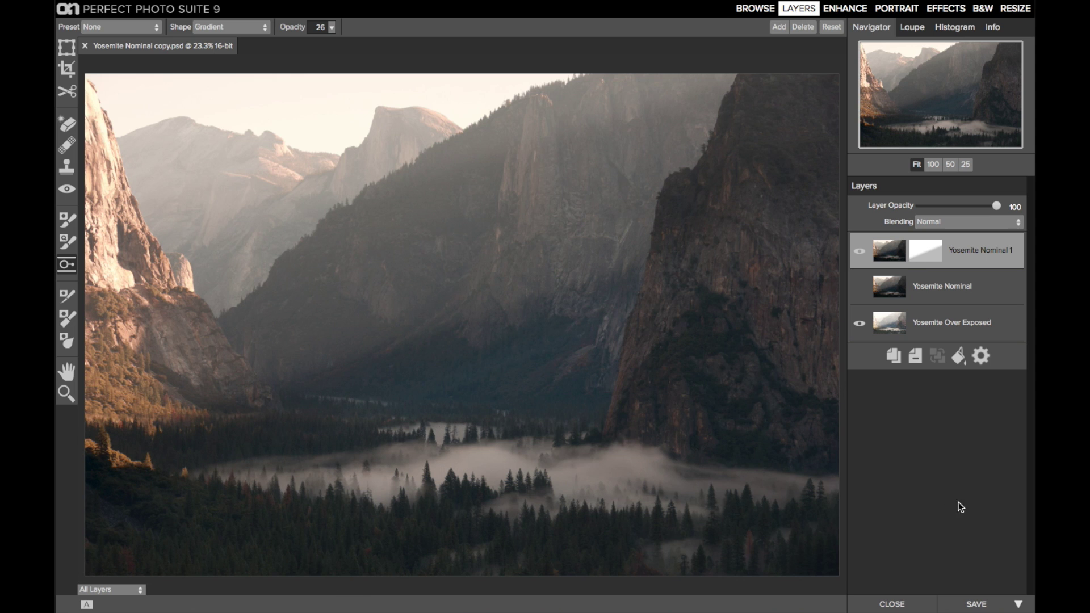
click(861, 288)
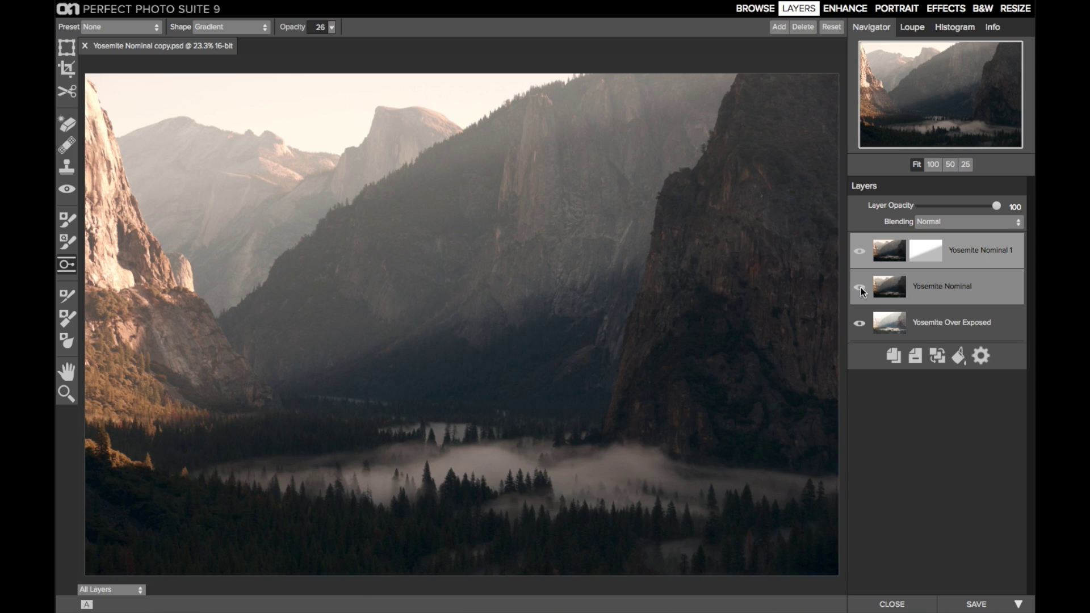
click(861, 287)
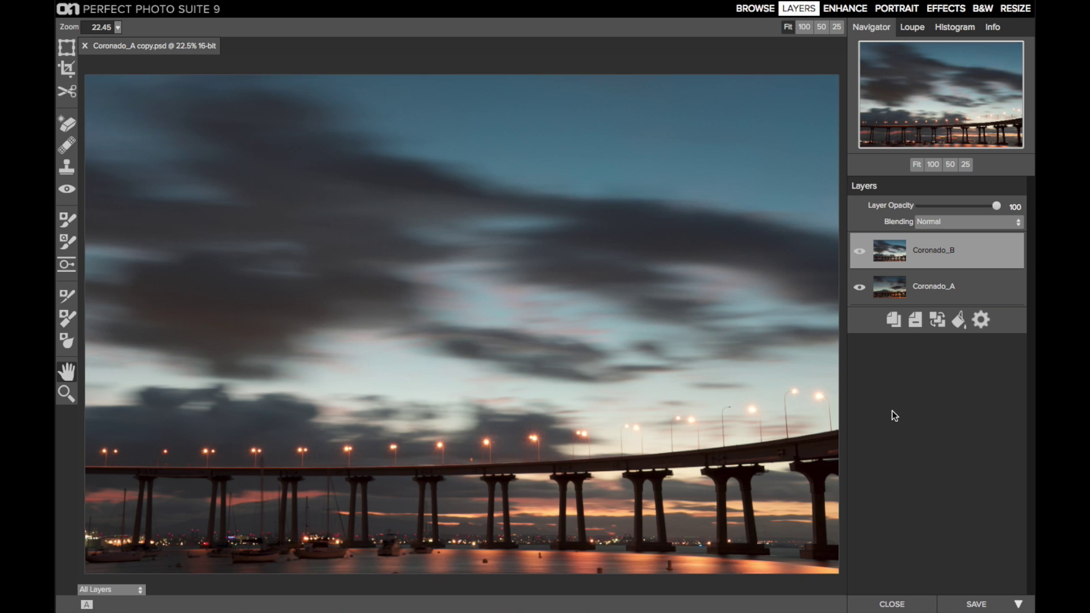
Toggle Coronado_B's visibility to compare exposures, leaving it hidden over Coronado_A
click(859, 252)
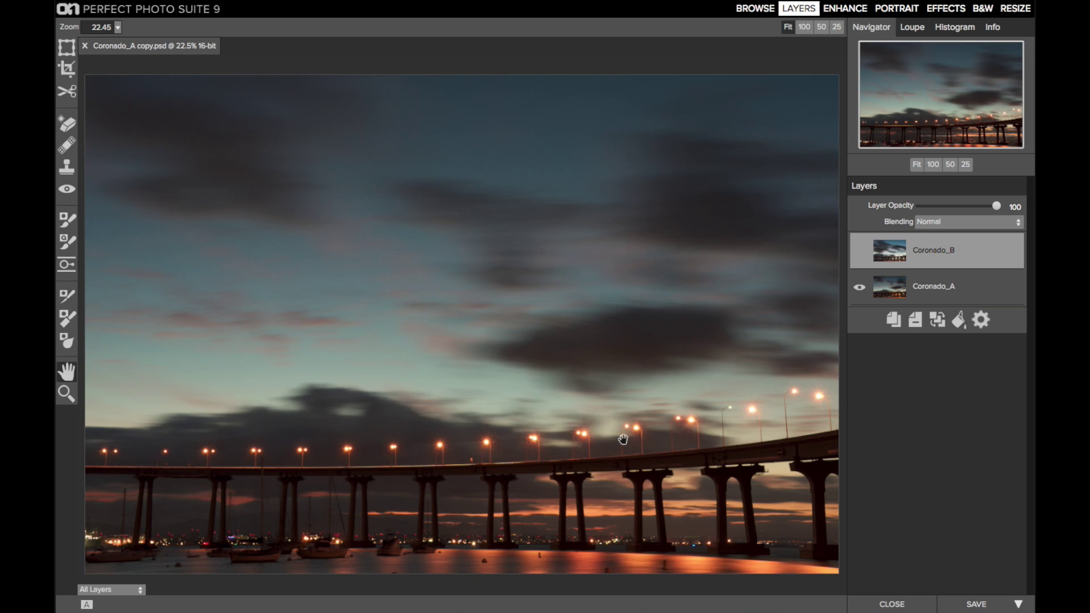
click(858, 249)
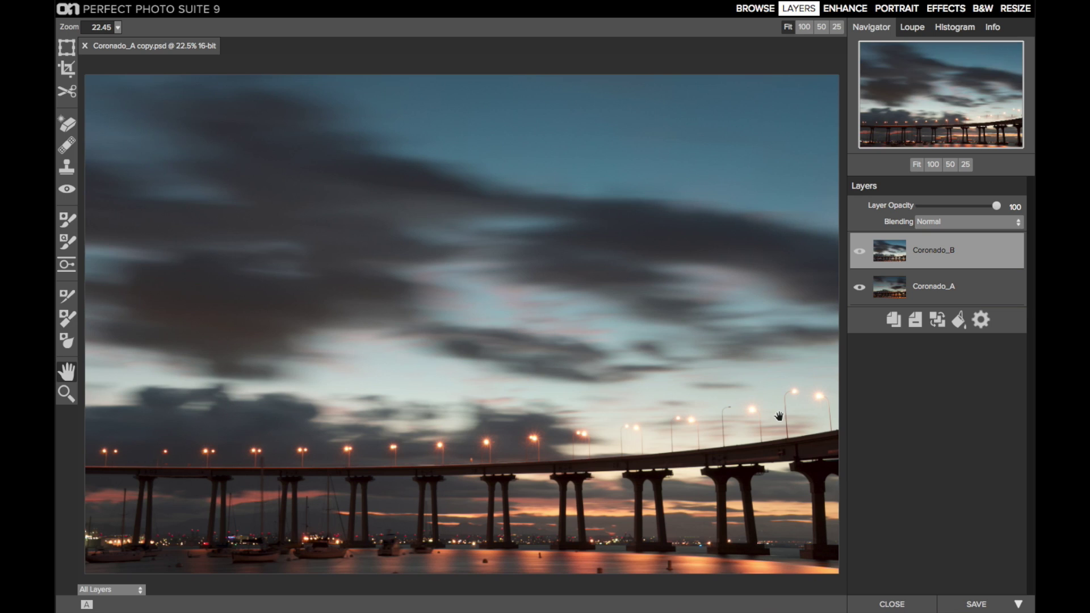
click(859, 251)
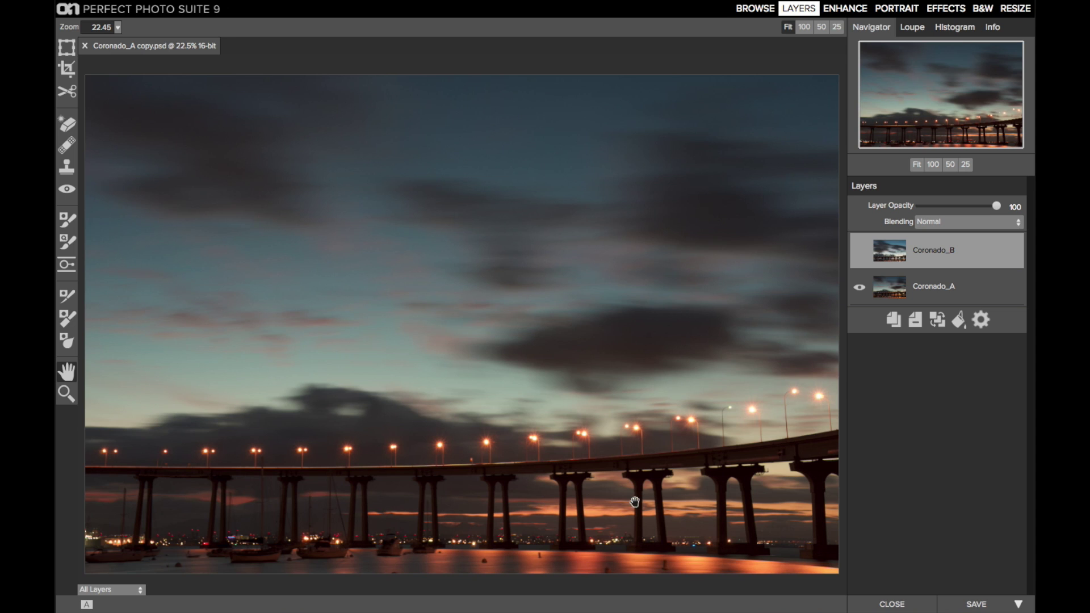
Show Coronado_B and give it a narrow, near-vertical gradient mask through mid-sky
click(860, 250)
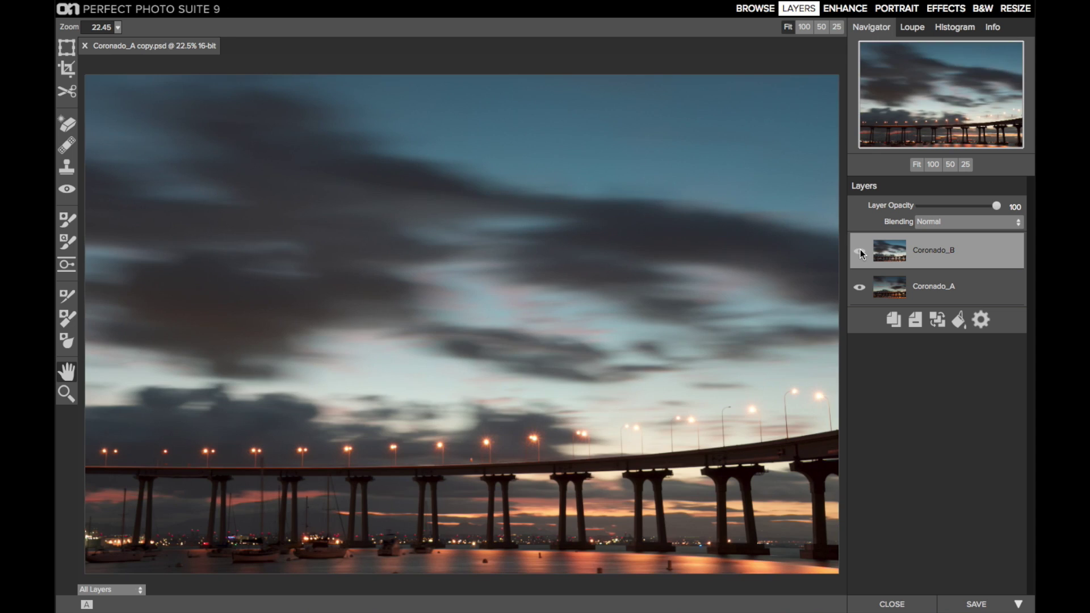
click(67, 265)
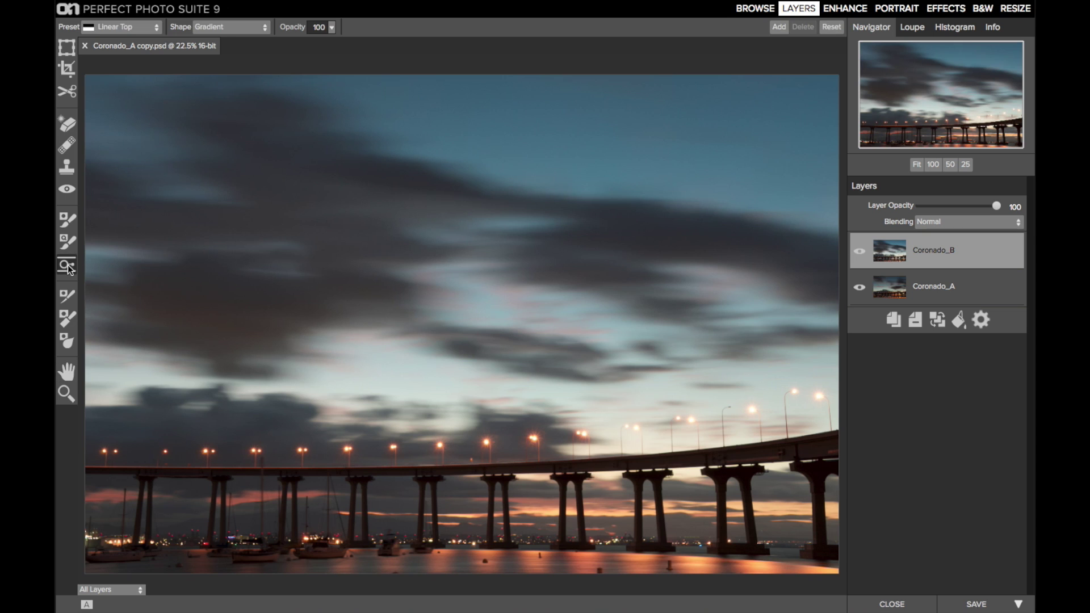
click(602, 272)
drag(648, 272, 598, 316)
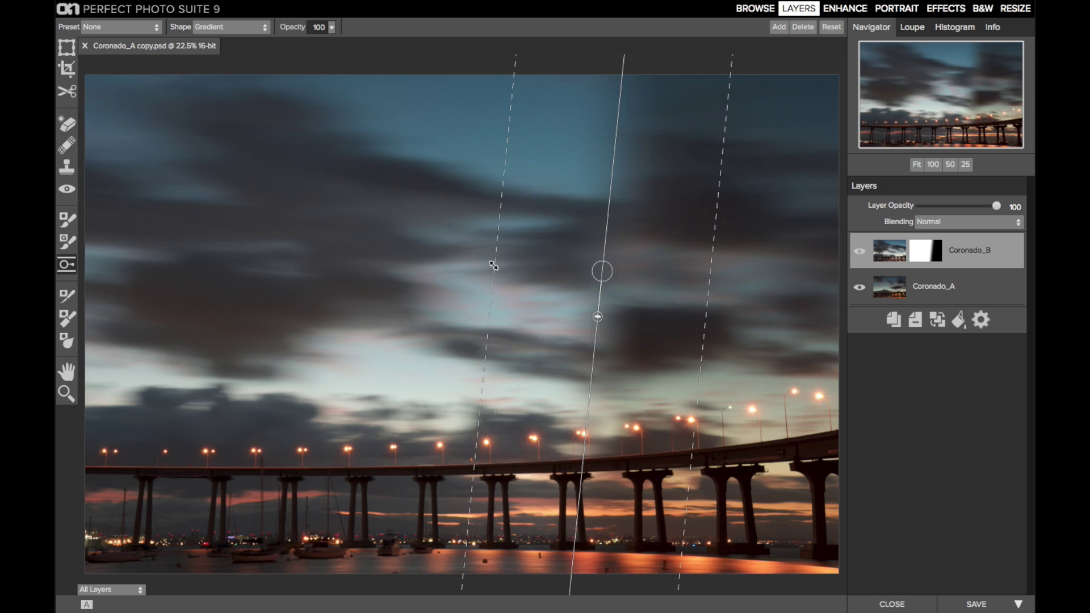
drag(493, 265, 527, 267)
drag(602, 271, 515, 270)
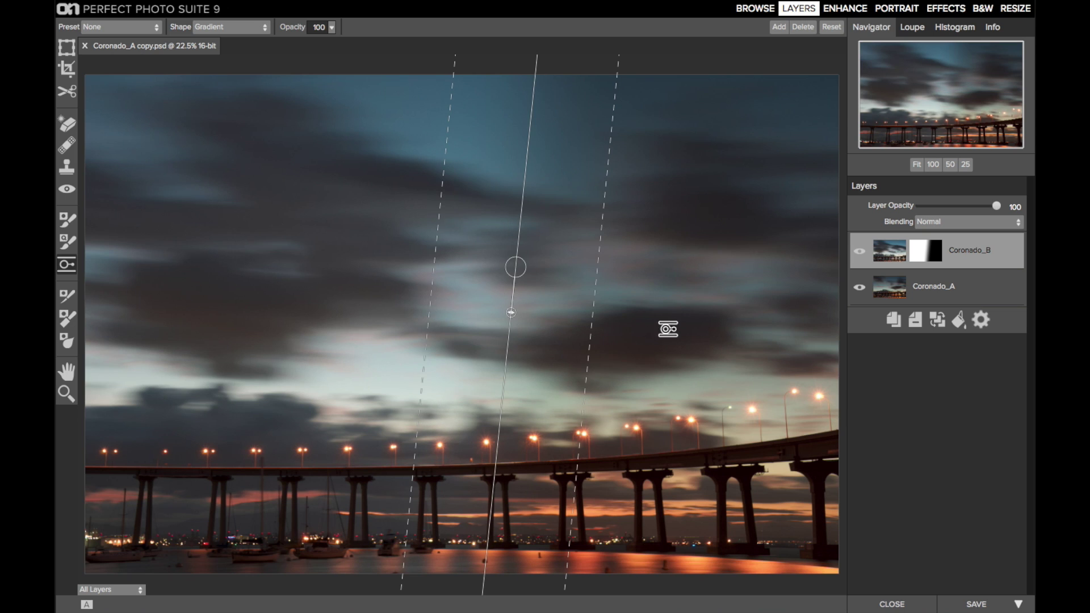
drag(513, 268, 535, 274)
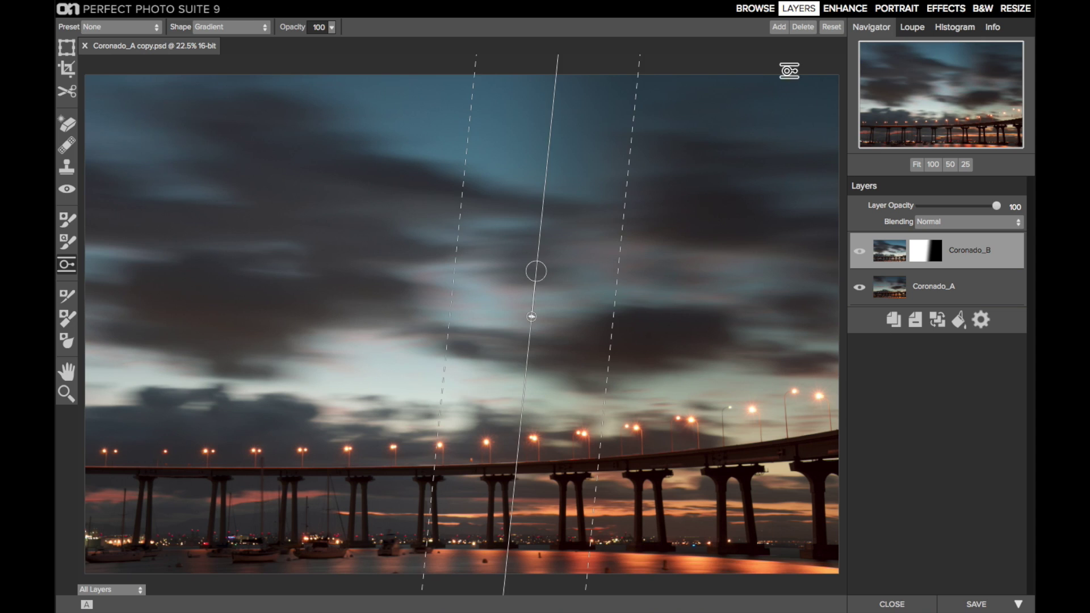
click(779, 31)
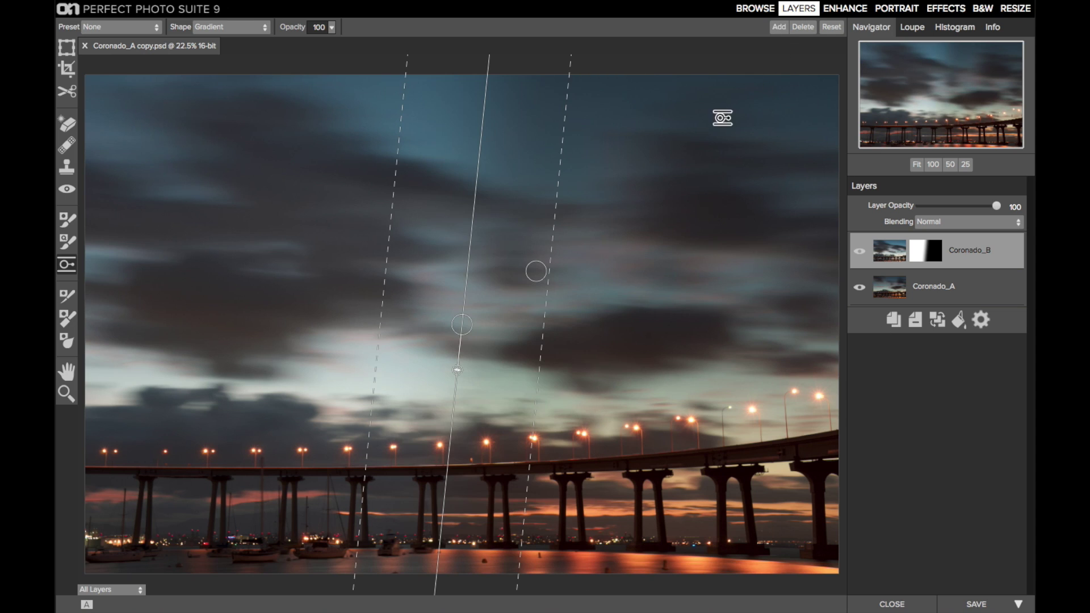
Place the second gradient along the bridge deck, near-horizontal with a narrow feather
drag(467, 330, 469, 427)
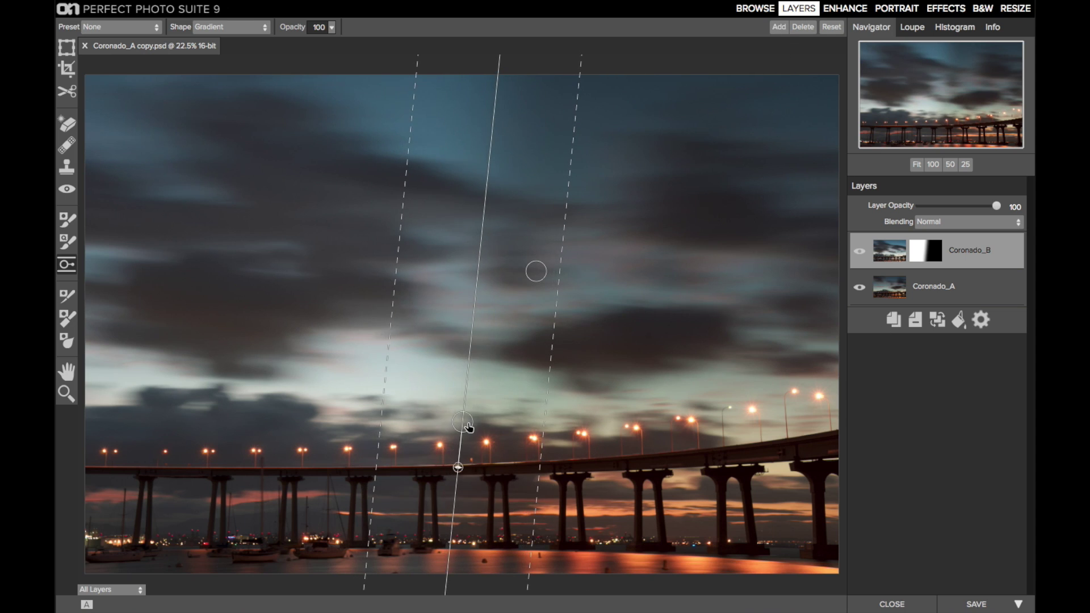
drag(459, 470, 456, 447)
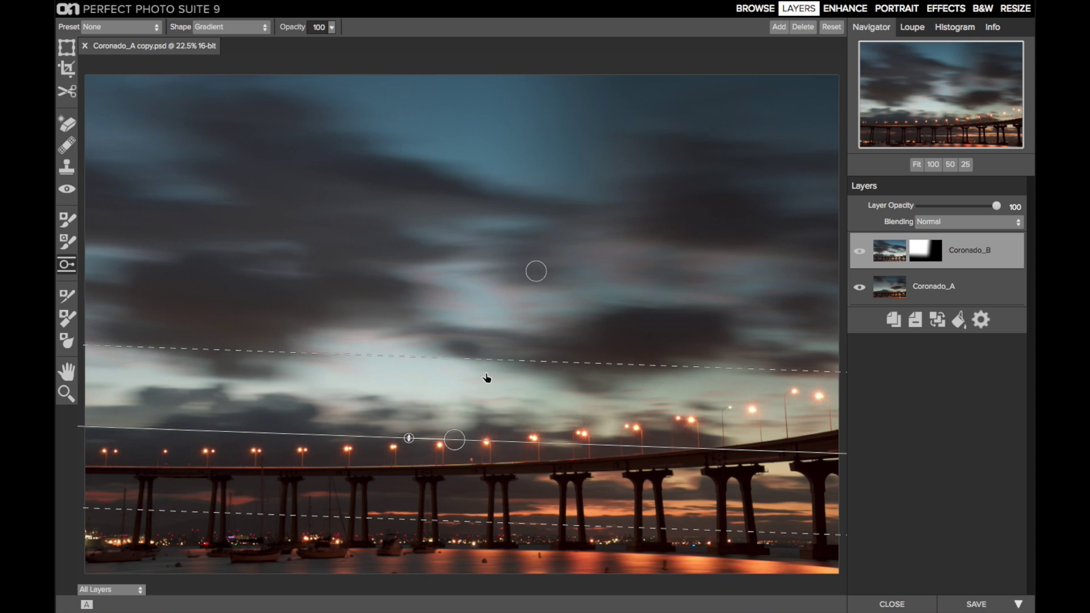
mouse_move(490, 362)
mouse_down()
mouse_move(489, 381)
mouse_move(490, 362)
mouse_up()
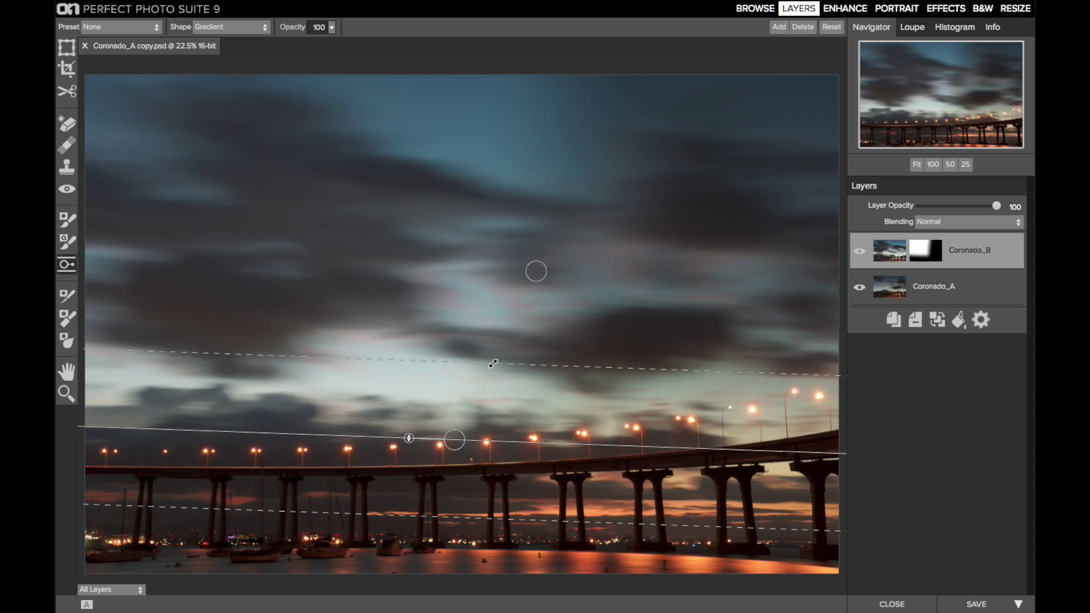
drag(459, 449, 457, 452)
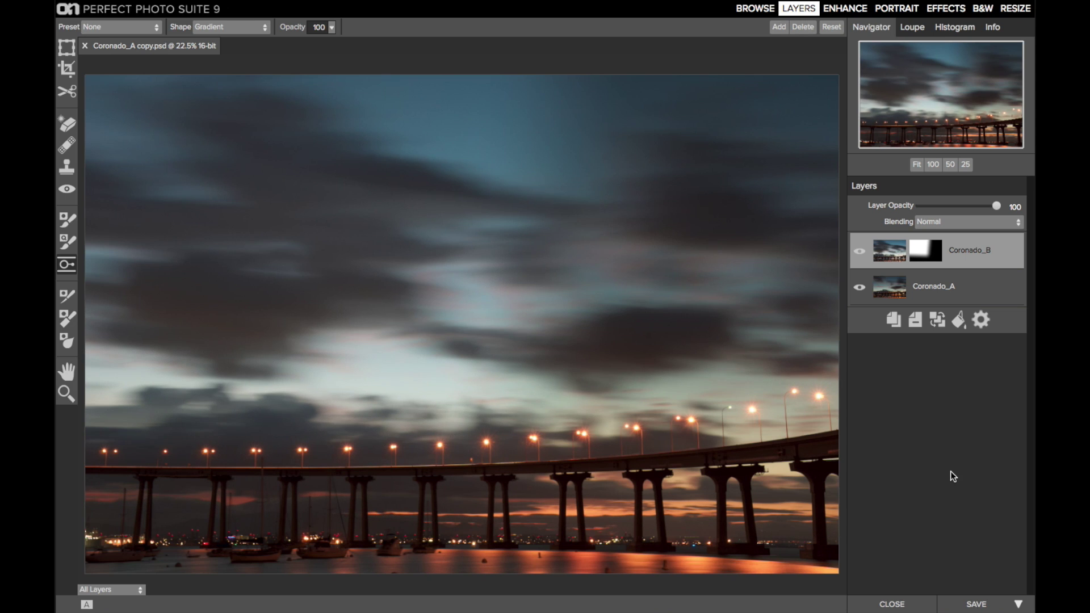
click(901, 322)
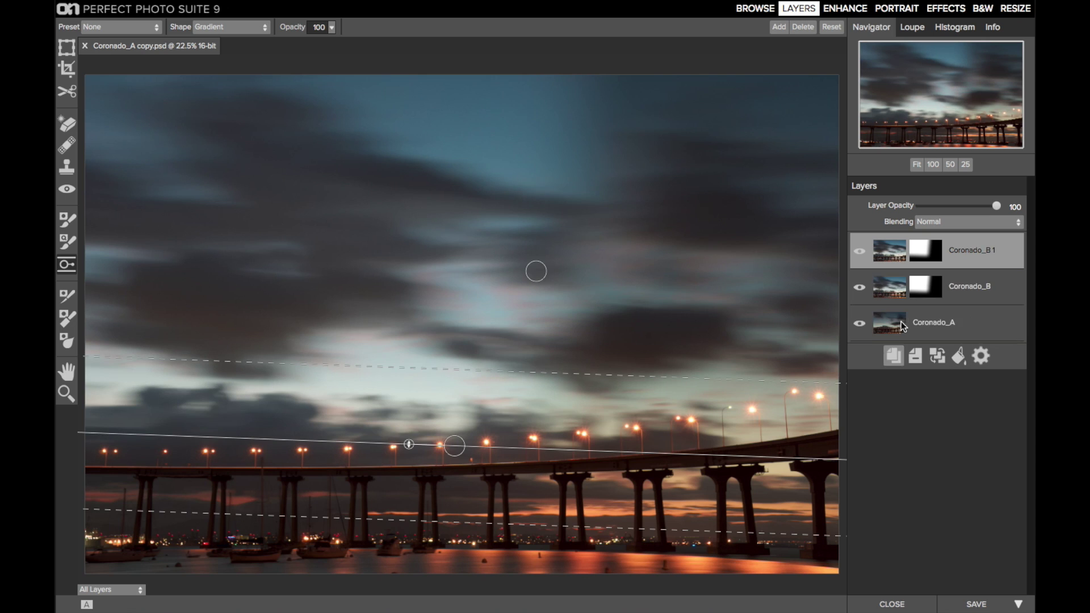
Reset the mask on the original Coronado_B, hide it, and select Coronado_B 1
click(957, 287)
click(312, 8)
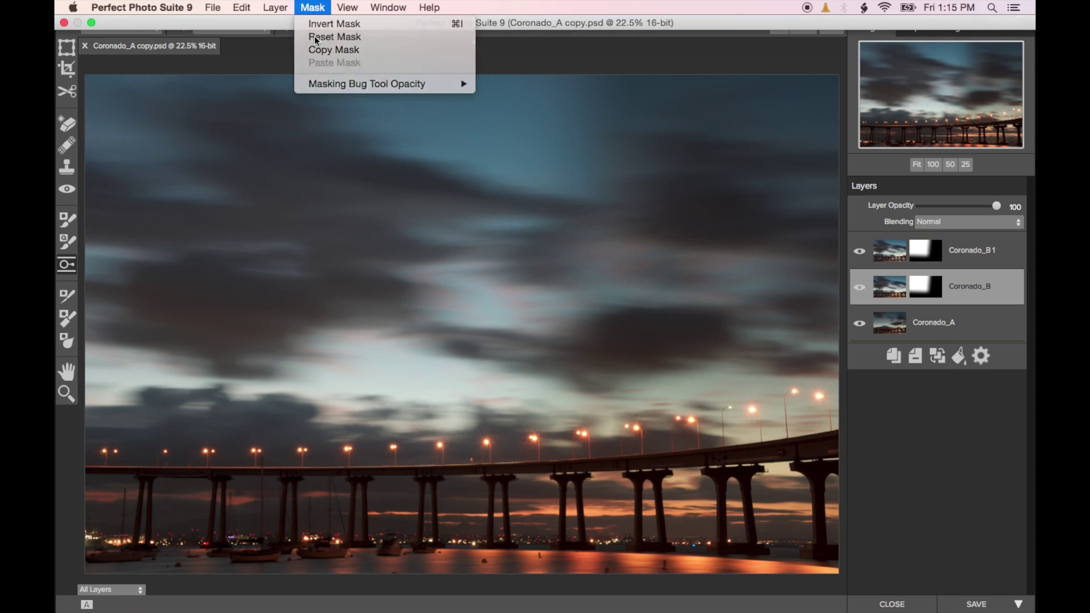
click(317, 37)
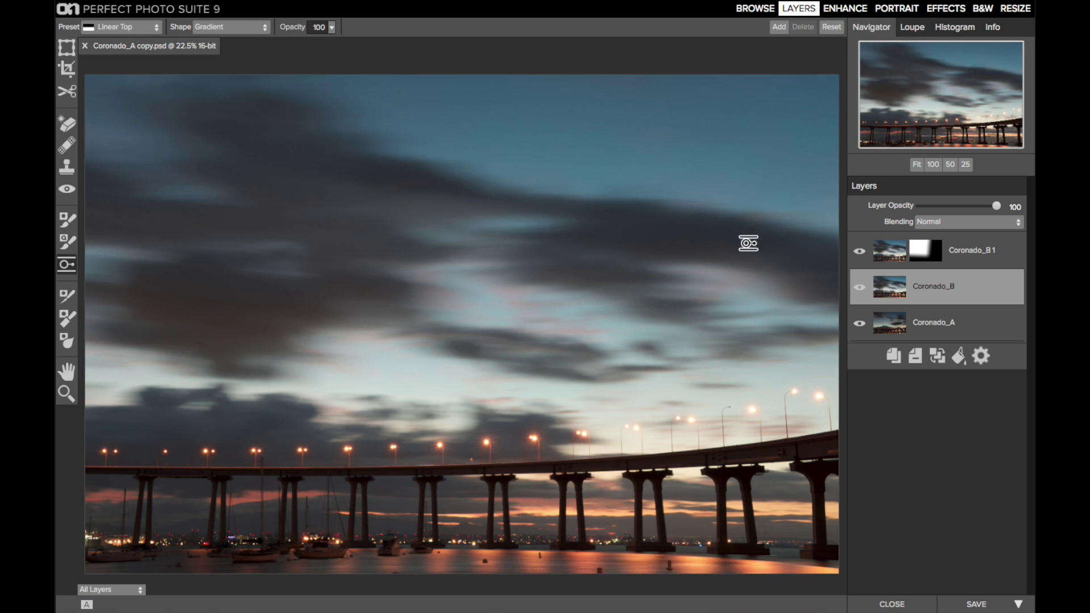
click(859, 287)
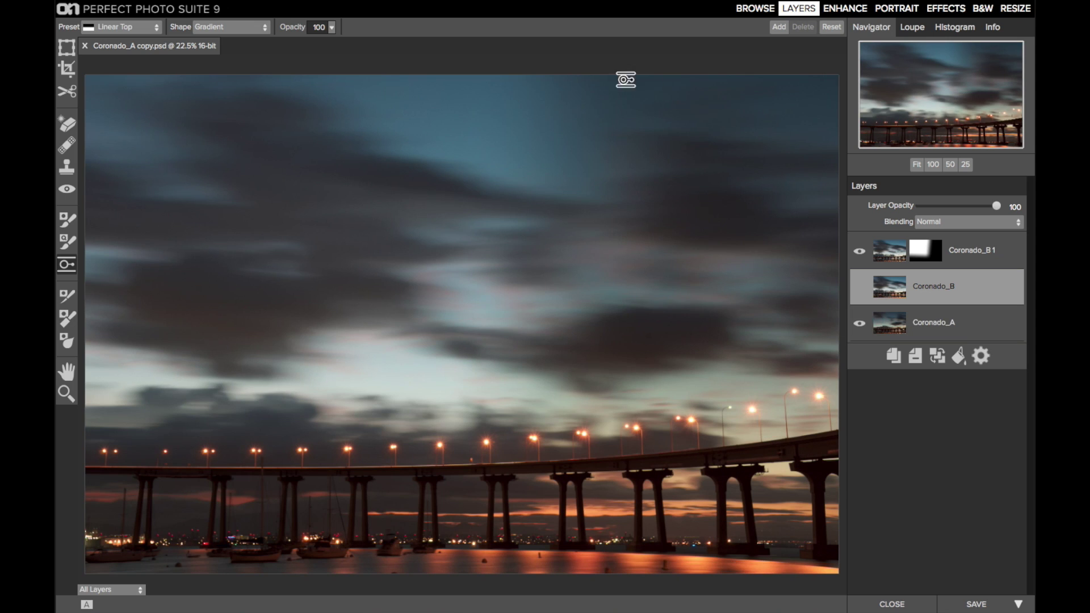
click(960, 250)
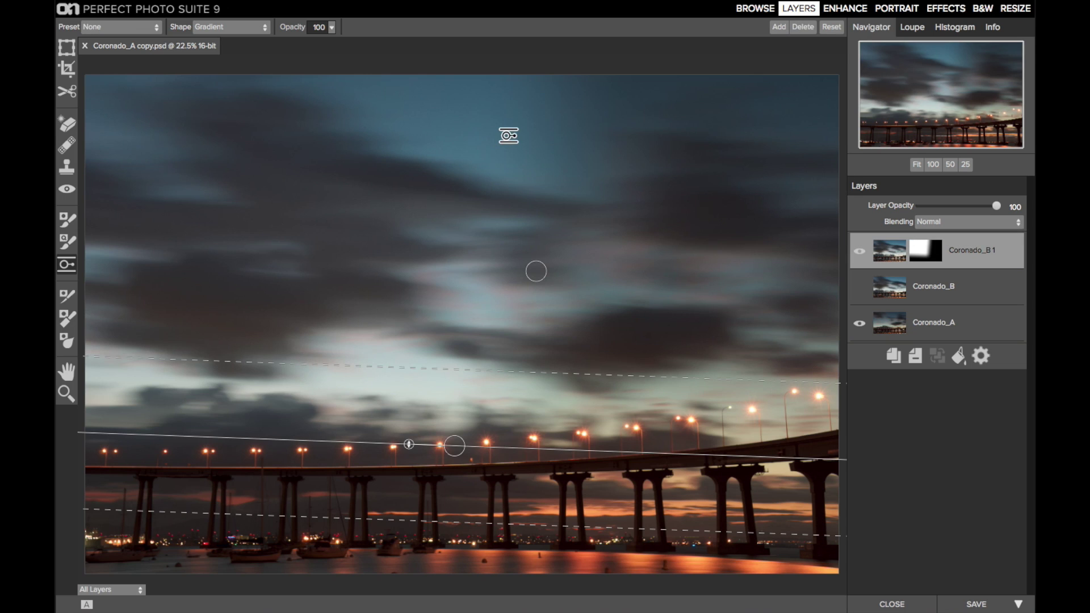
Add a third gradient to Coronado_B 1's mask at the top of the sky, tilted slightly
click(779, 27)
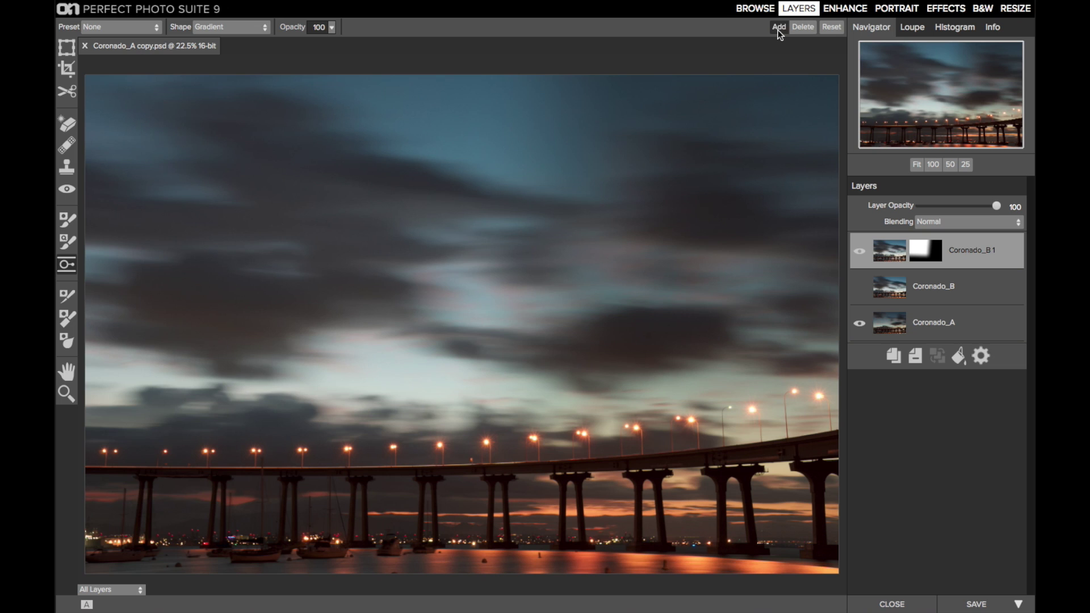
drag(426, 328, 565, 109)
drag(479, 107, 480, 112)
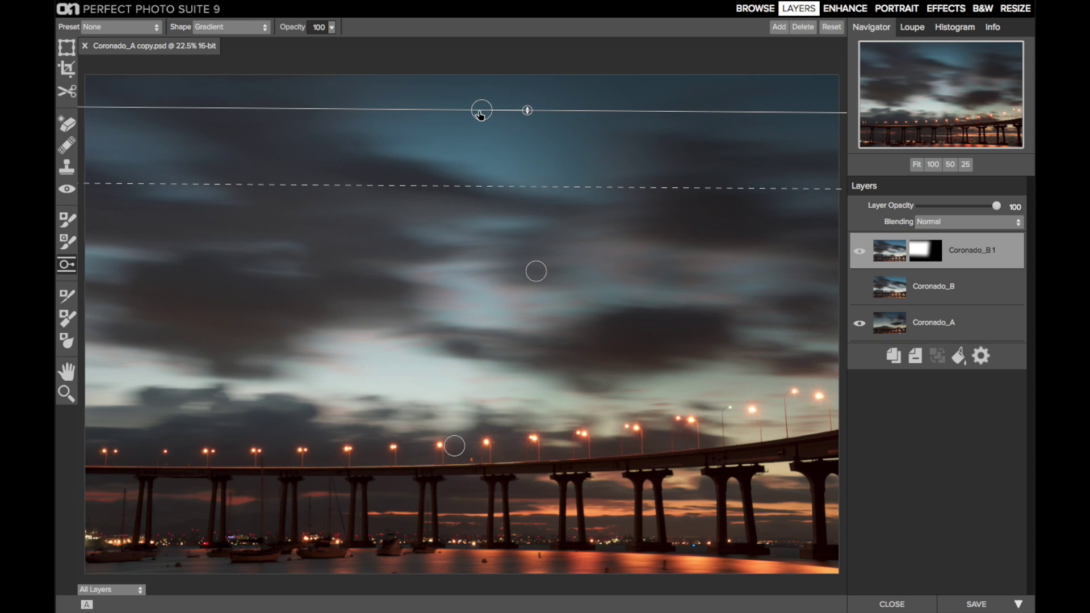